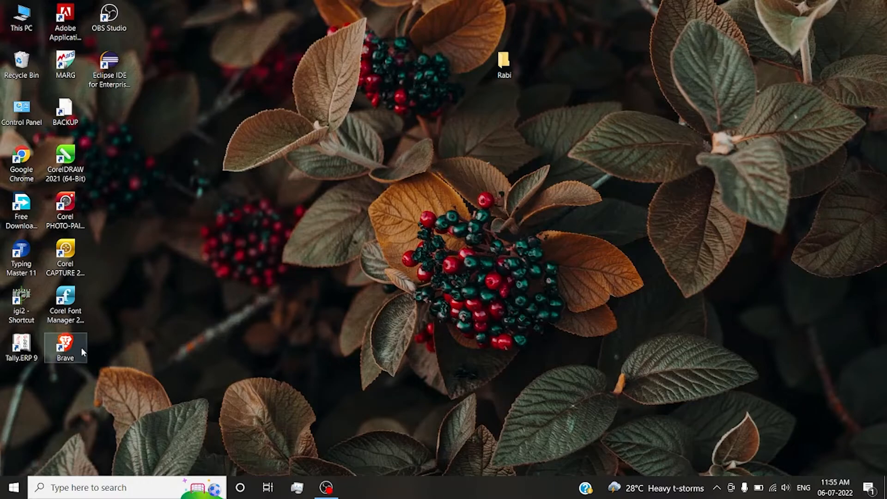
# Open the Brave browser, search for "download android studio", and open the Download Android Studio SDK result.
pyautogui.doubleClick(79, 345)
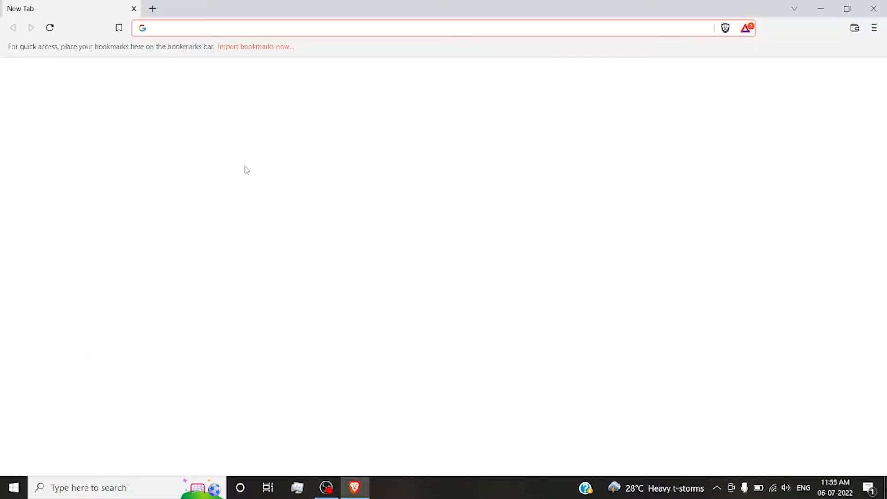
pyautogui.write('do')
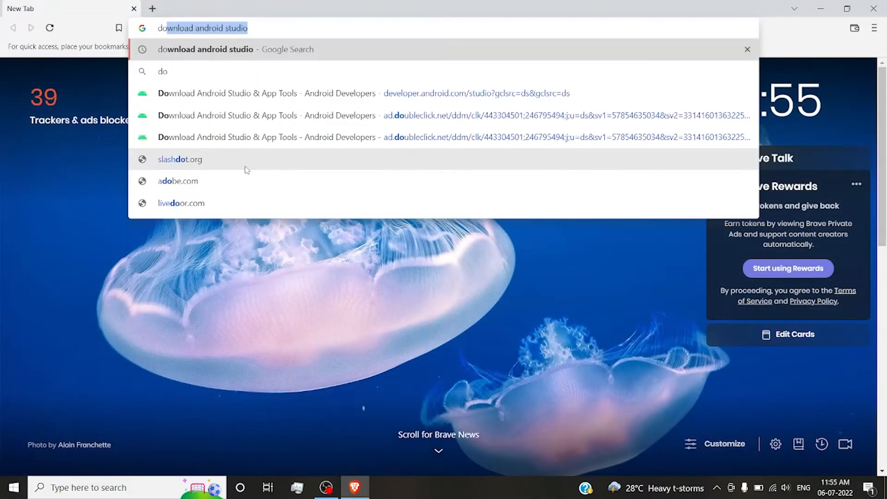
pyautogui.write('wnl')
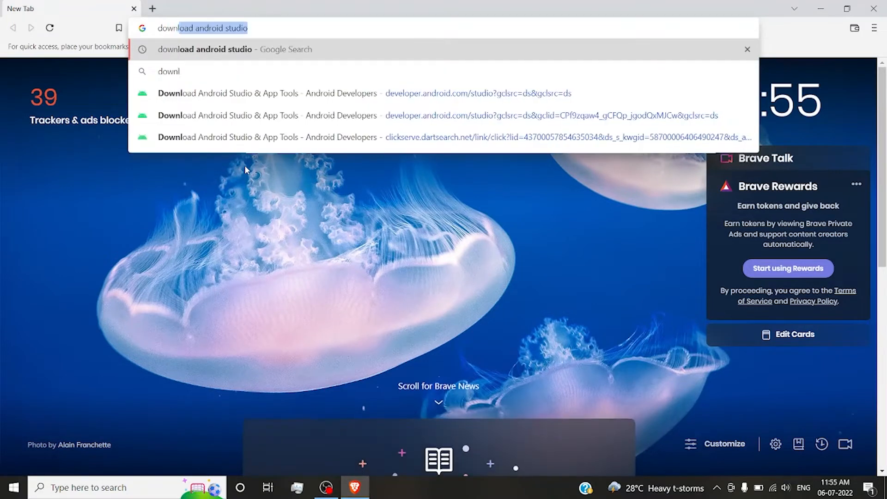
pyautogui.write('oad andr')
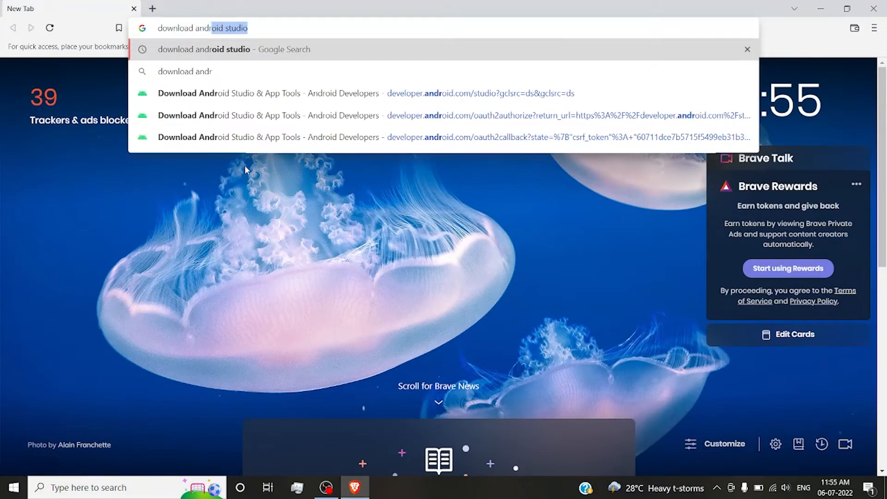
pyautogui.write('oid studio')
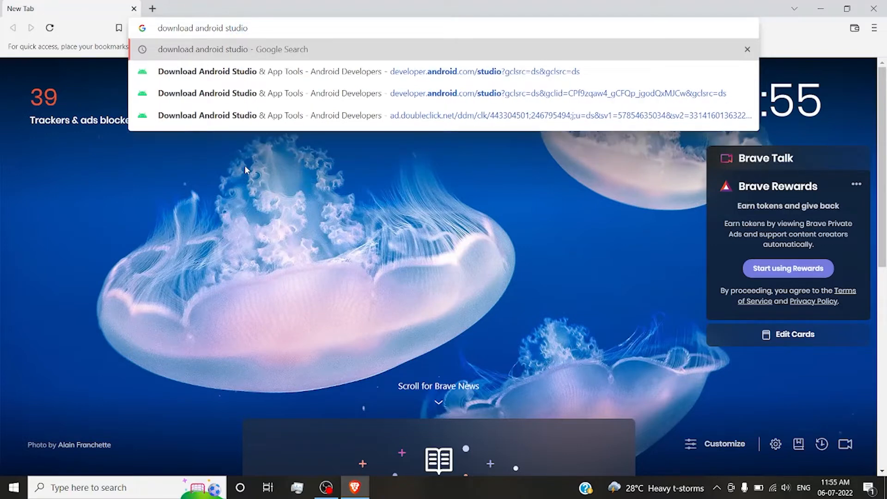
pyautogui.press('Return')
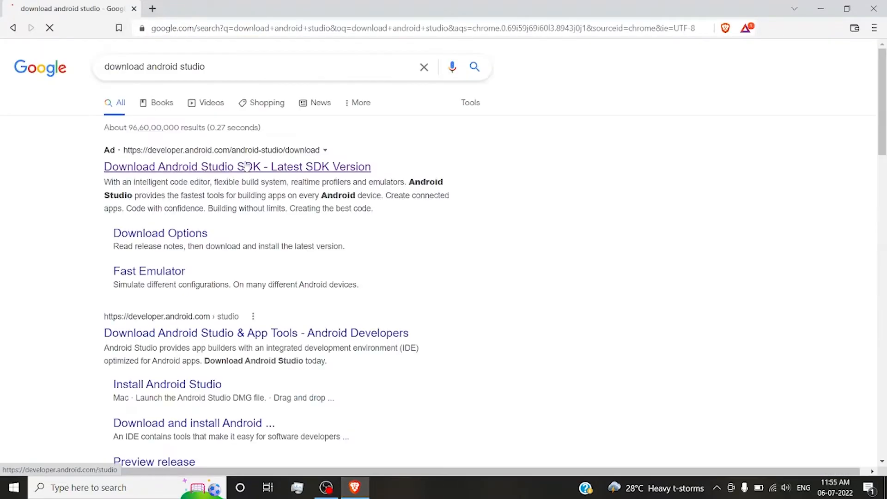
pyautogui.click(247, 172)
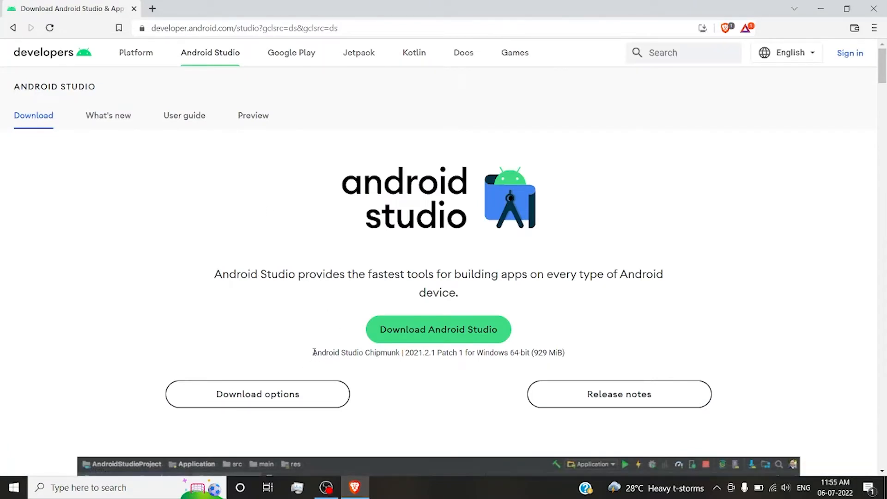
# Agree to the terms for Android Studio Chipmunk 2021.2.1 Patch 1 for Windows and save the installer in Downloads.
pyautogui.moveTo(314, 352); pyautogui.dragTo(439, 362)
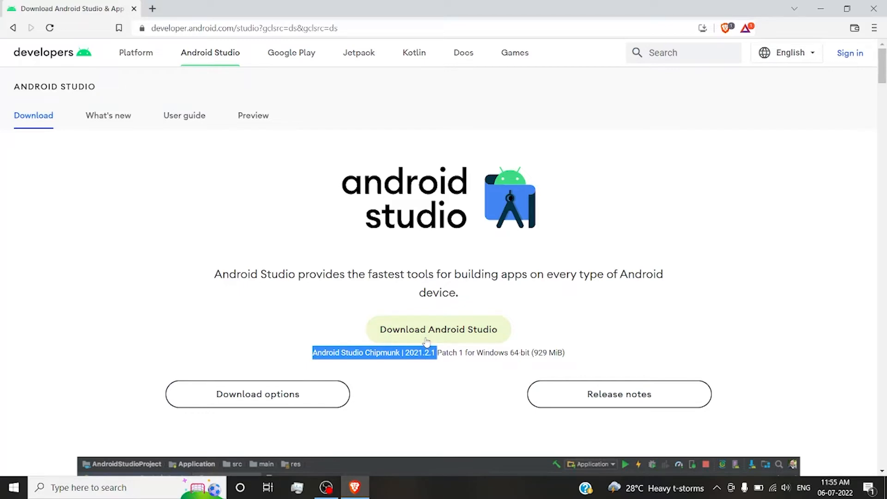
pyautogui.click(426, 341)
pyautogui.scroll(-15, 426, 338)
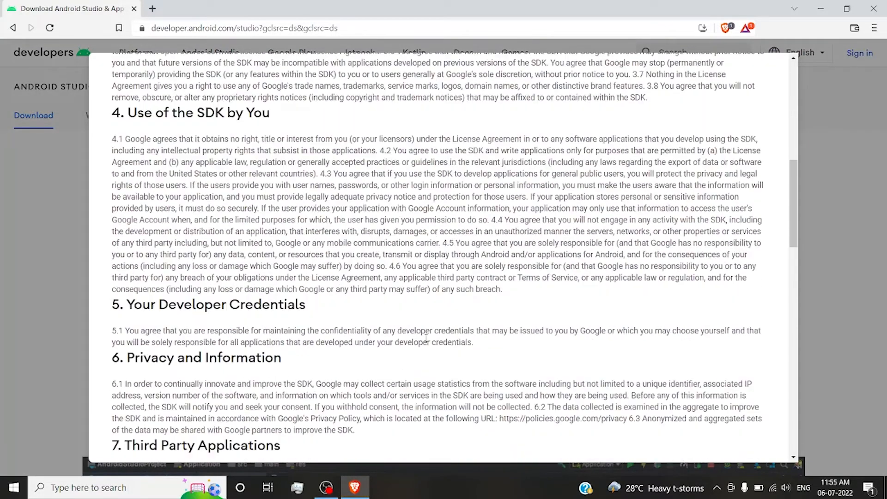
pyautogui.scroll(-10, 426, 337)
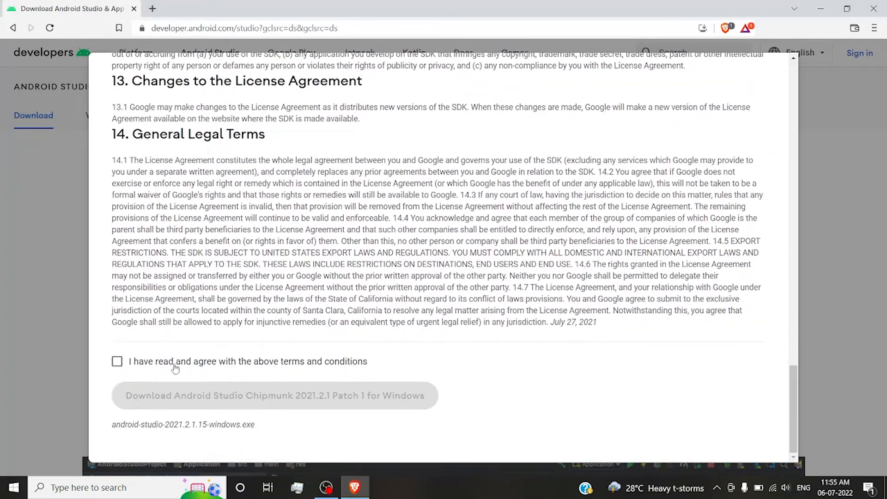
pyautogui.click(117, 362)
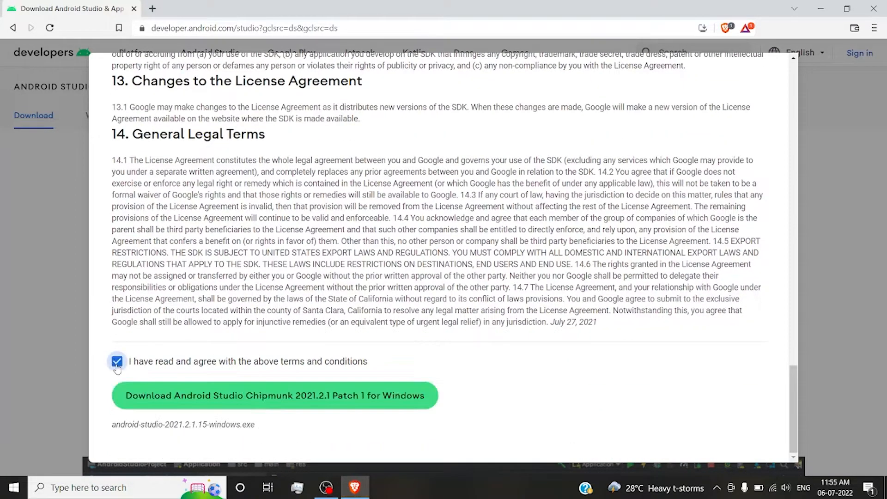
pyautogui.click(161, 409)
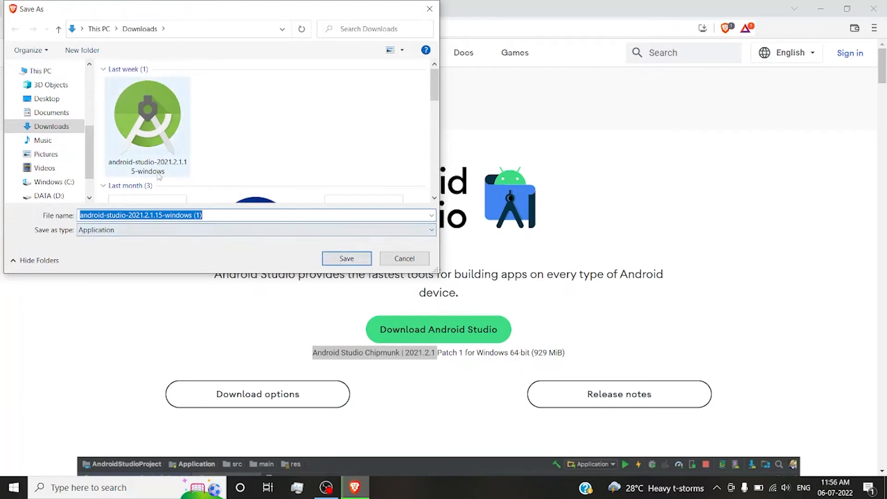
pyautogui.click(325, 263)
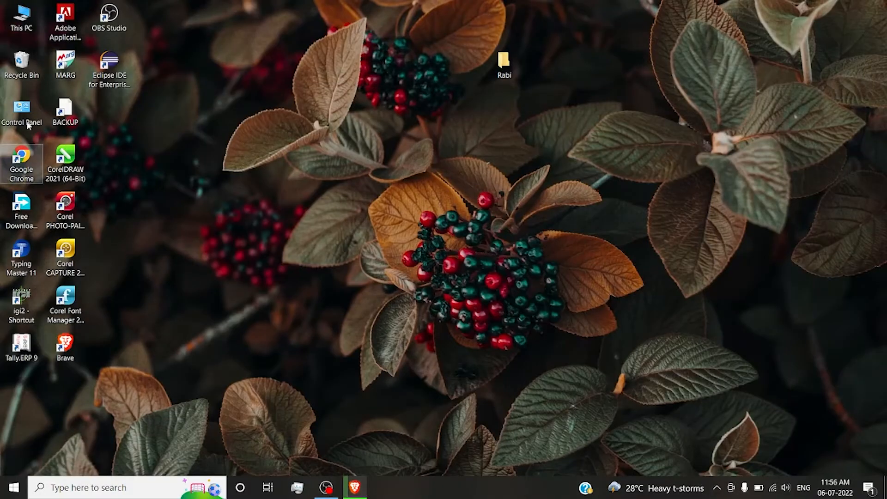
# Launch the existing android-studio-2021.2.1.15-windows installer from the Downloads folder and allow it to run.
pyautogui.doubleClick(21, 18)
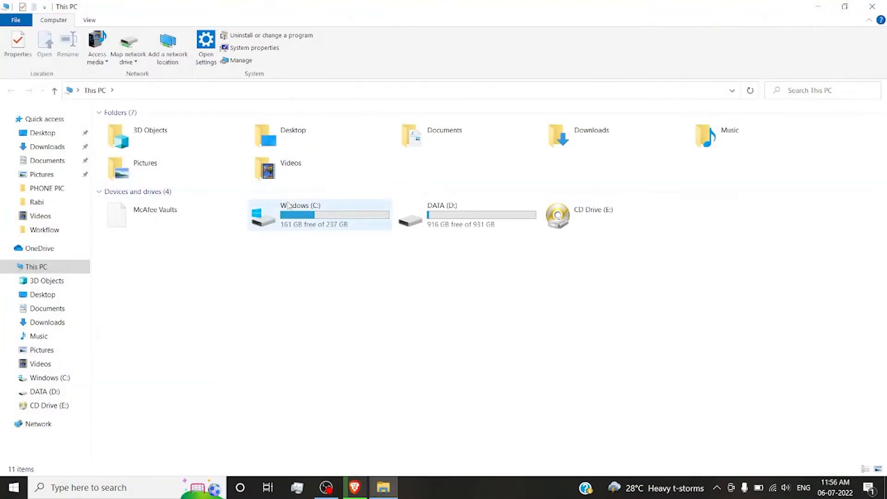
pyautogui.doubleClick(601, 136)
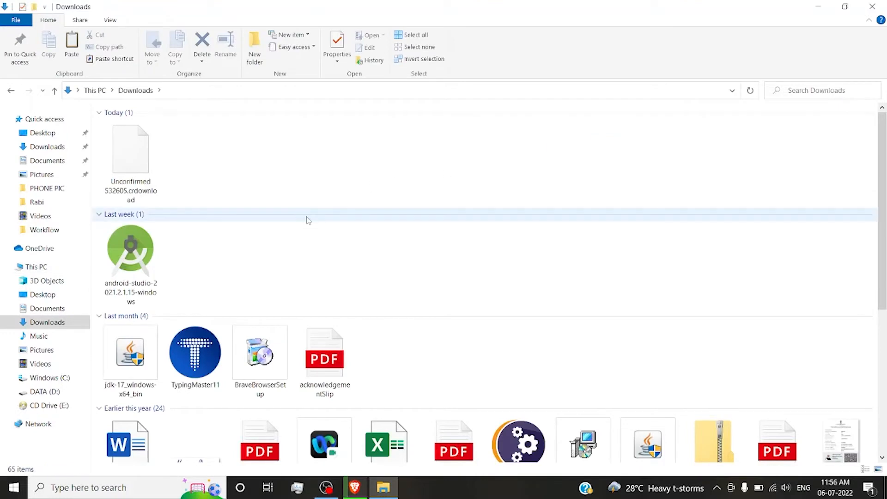
pyautogui.doubleClick(144, 264)
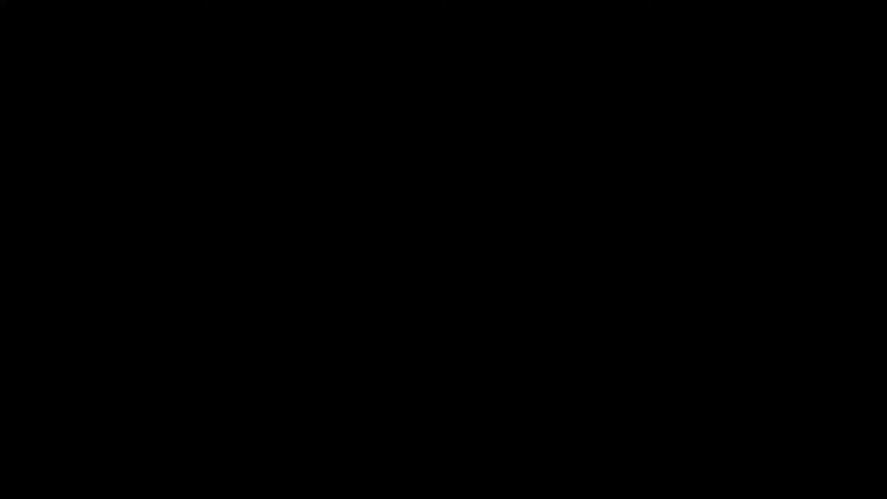
pyautogui.click(371, 330)
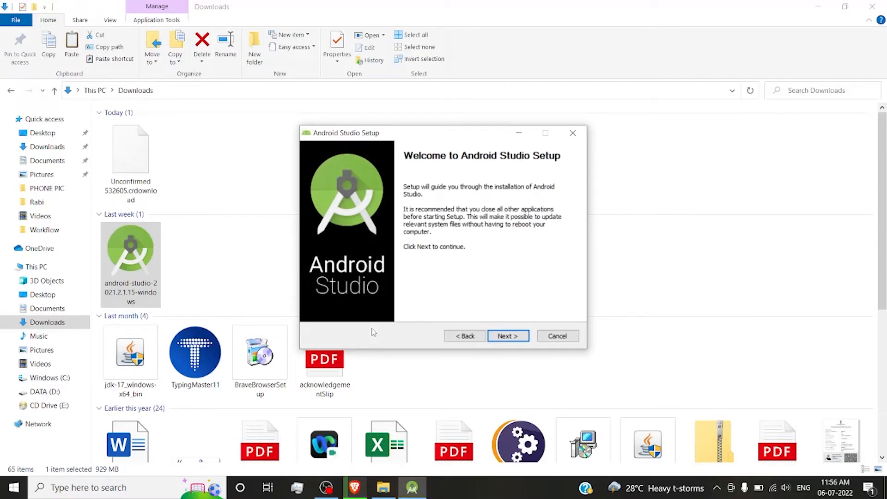
# Install Android Studio with the default components, location and Start Menu folder, then finish setup with Start Android Studio enabled.
pyautogui.click(508, 336)
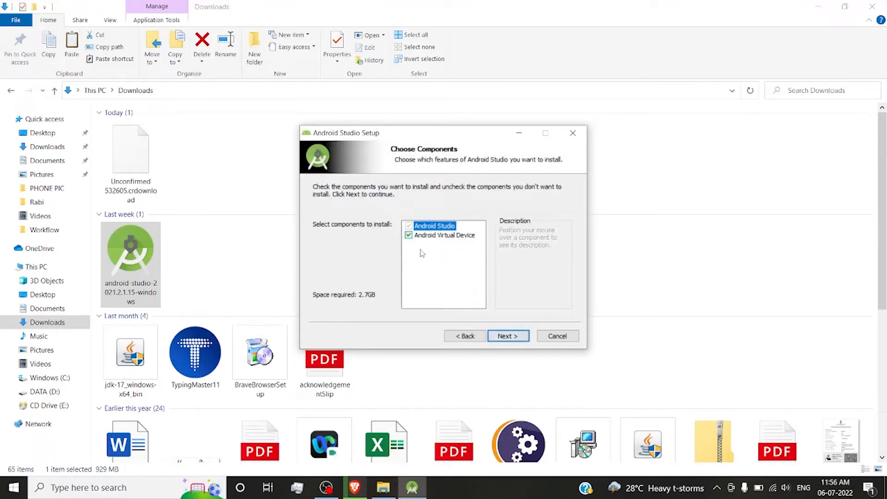
pyautogui.click(508, 336)
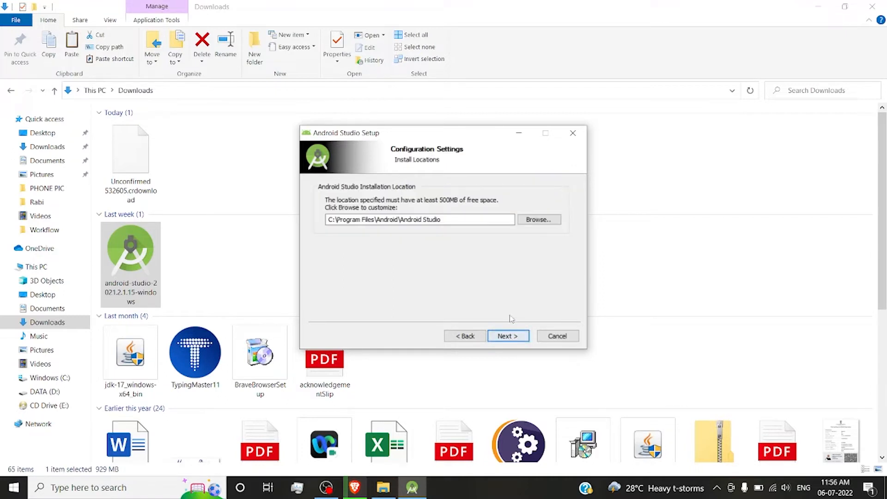
pyautogui.click(502, 336)
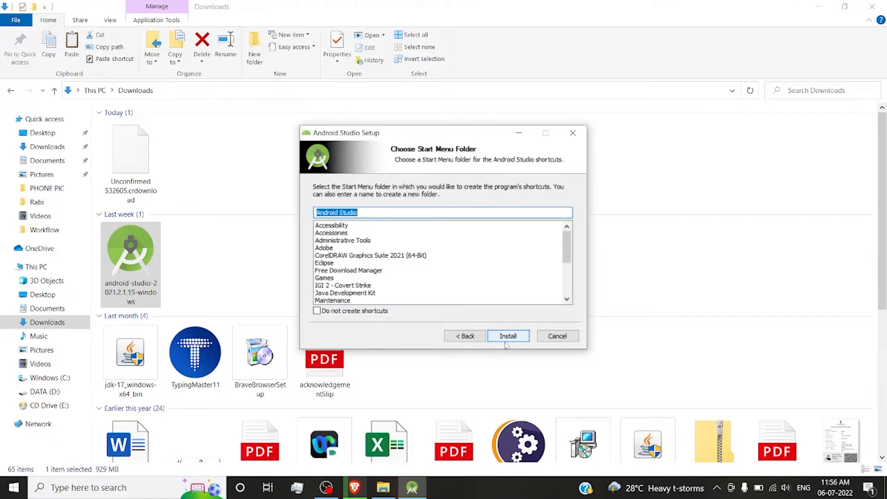
pyautogui.click(503, 341)
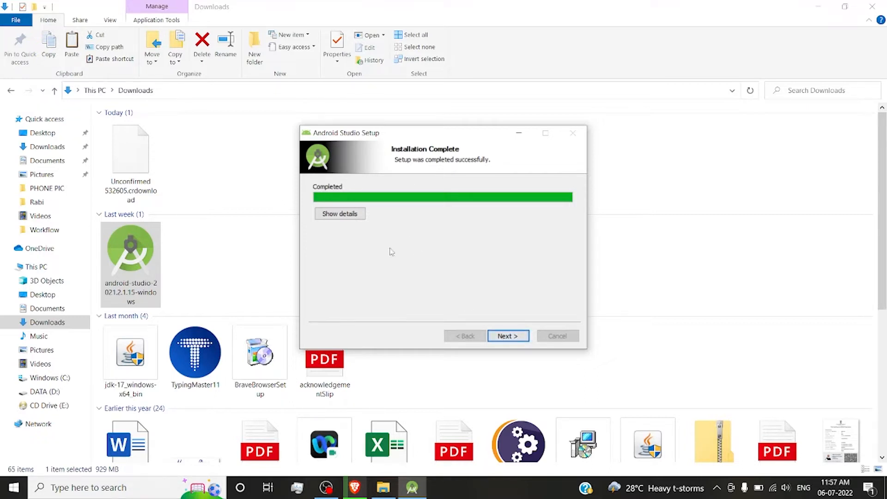
pyautogui.click(517, 340)
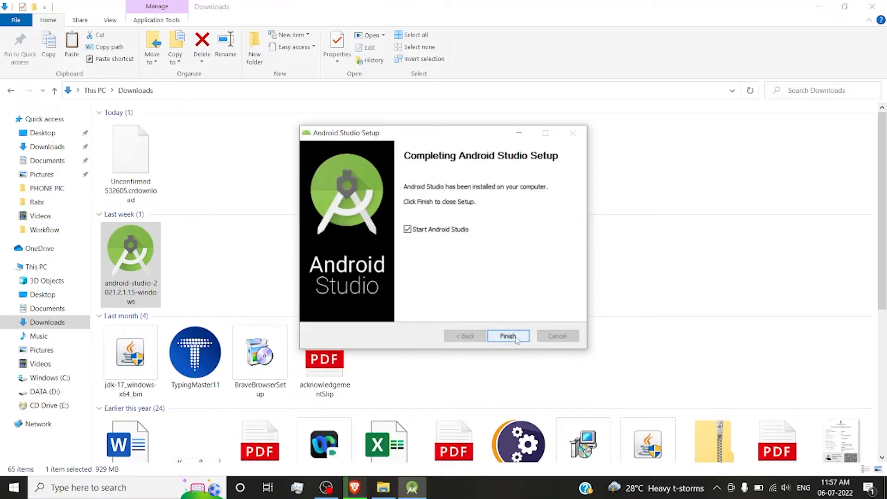
pyautogui.click(508, 336)
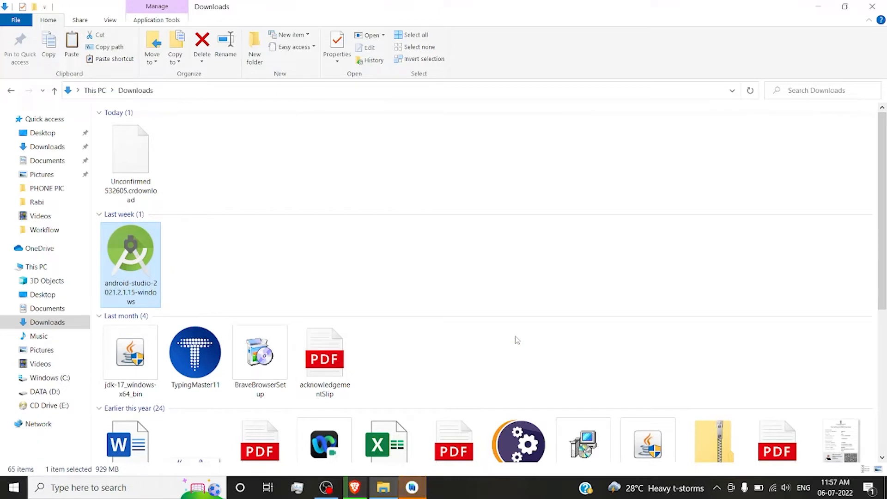
# Minimize the Downloads window, enable screen reader support, and start Android Studio without importing settings.
pyautogui.click(816, 6)
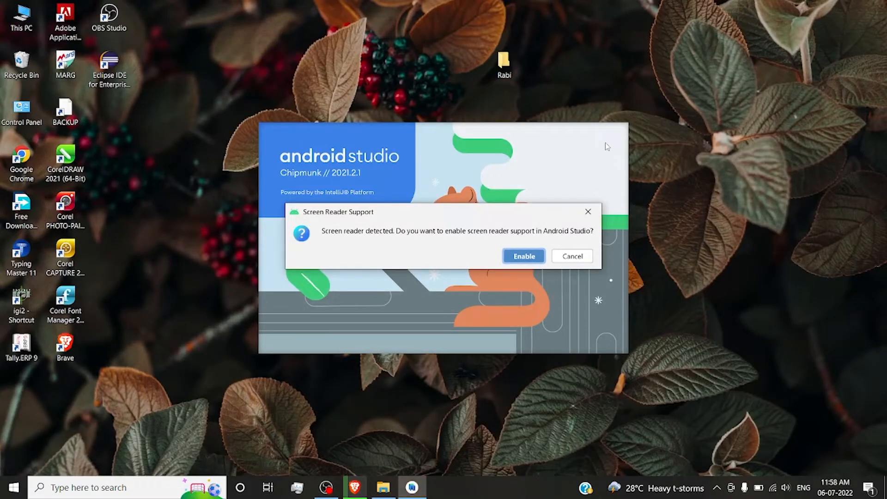
pyautogui.click(518, 261)
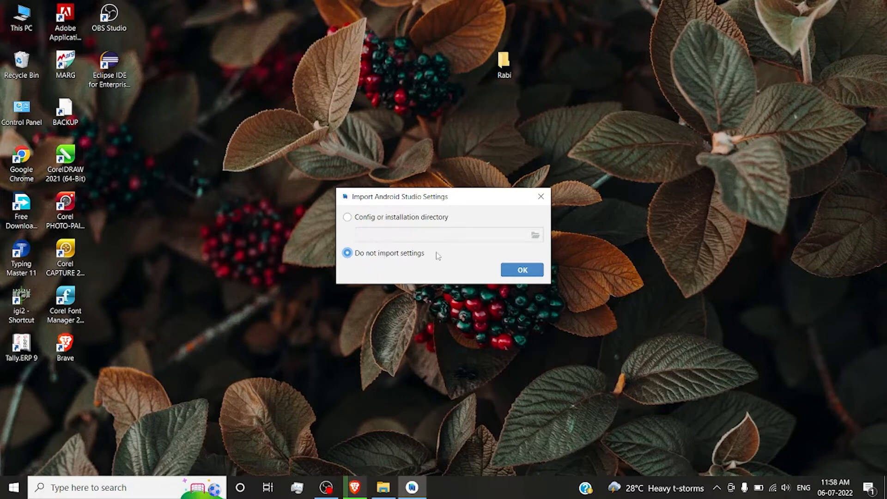
pyautogui.click(508, 273)
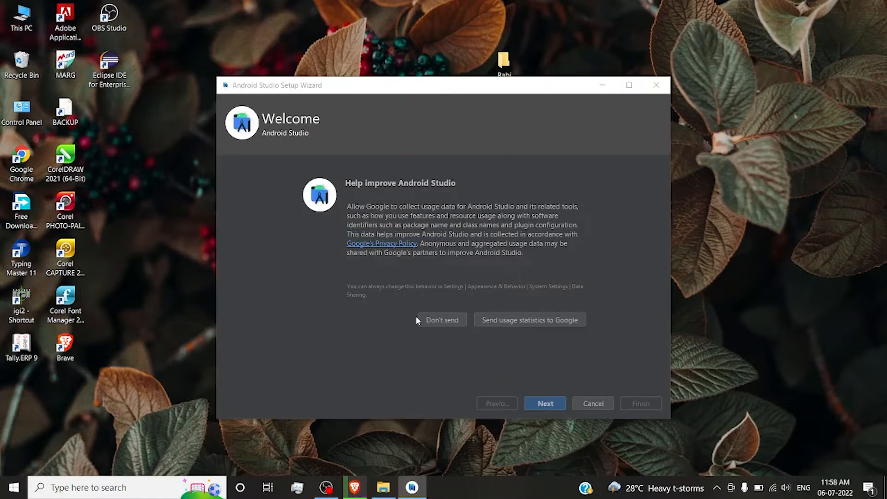
# Decline sending usage statistics and keep the Standard install type with the Darcula theme in the setup wizard.
pyautogui.click(443, 320)
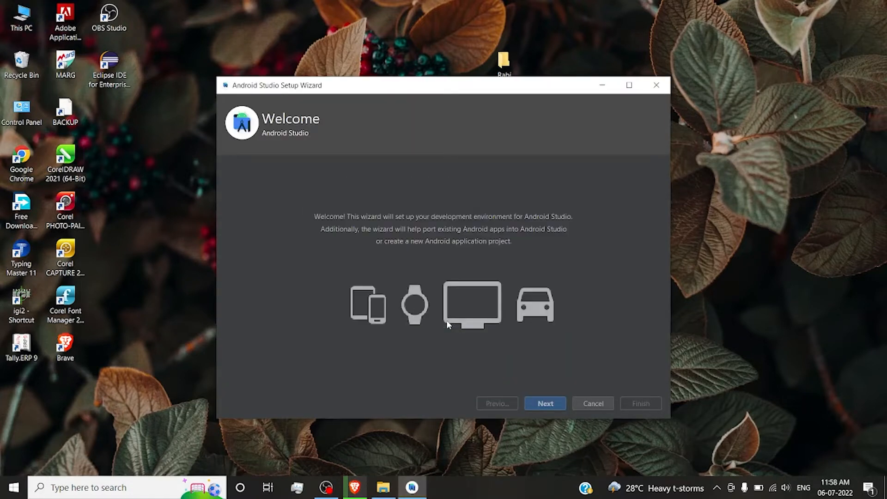
pyautogui.click(531, 405)
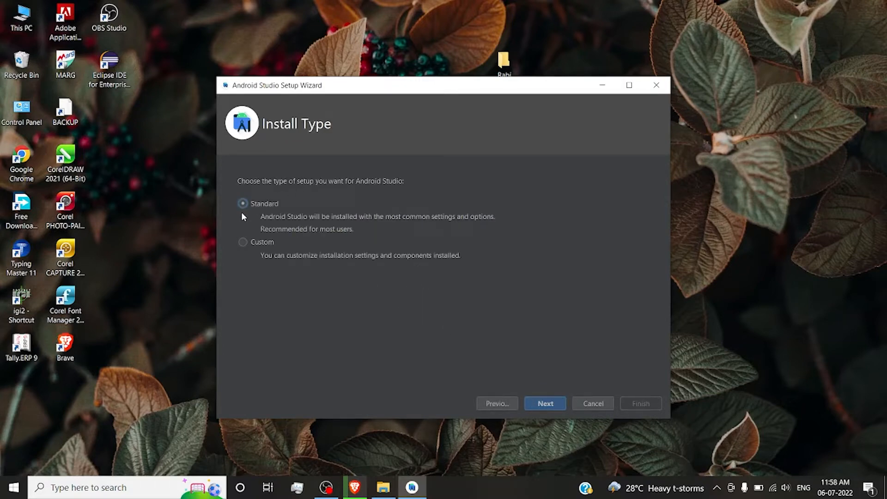
pyautogui.click(550, 402)
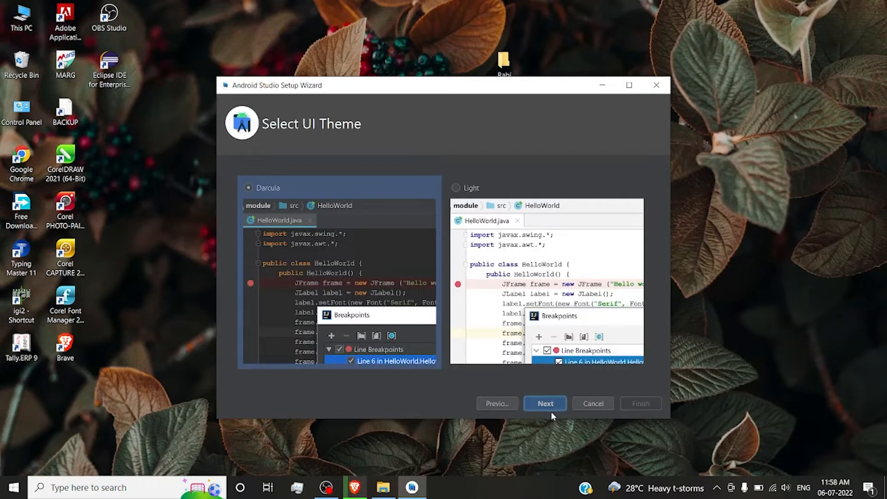
pyautogui.click(550, 404)
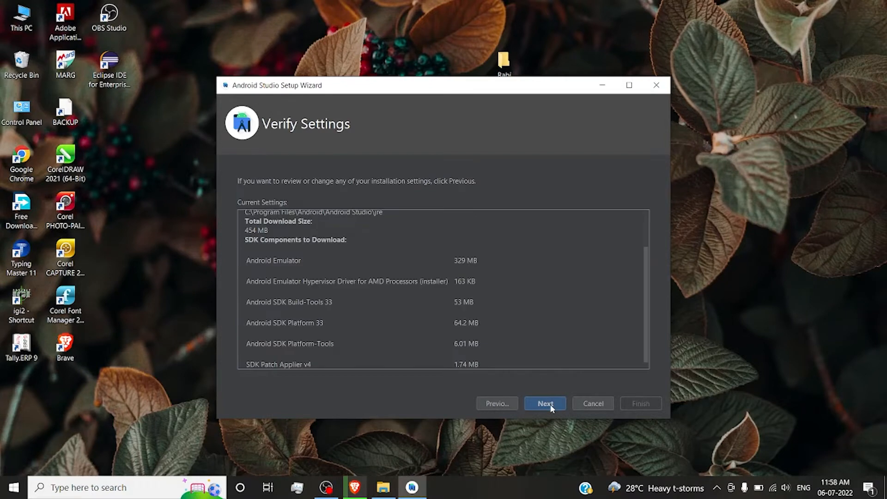
# Review the current setup settings and SDK components, then accept the android-sdk-license agreement.
pyautogui.scroll(3, 377, 265)
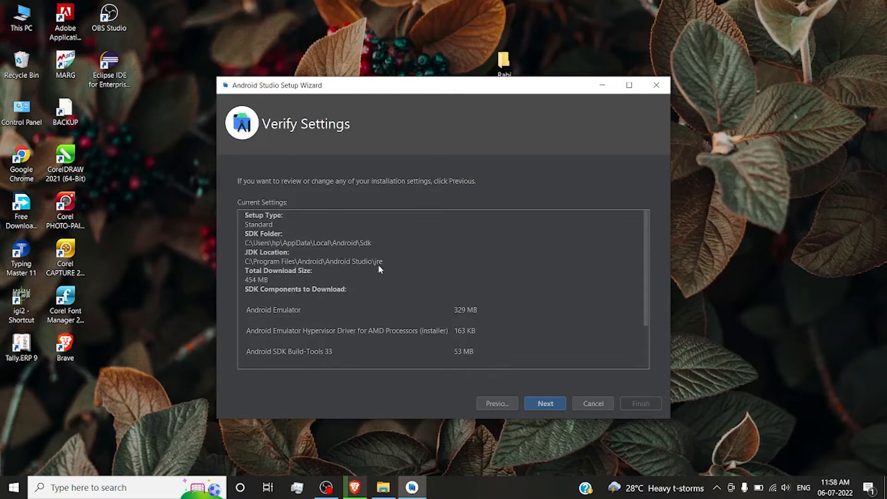
pyautogui.scroll(-3, 378, 264)
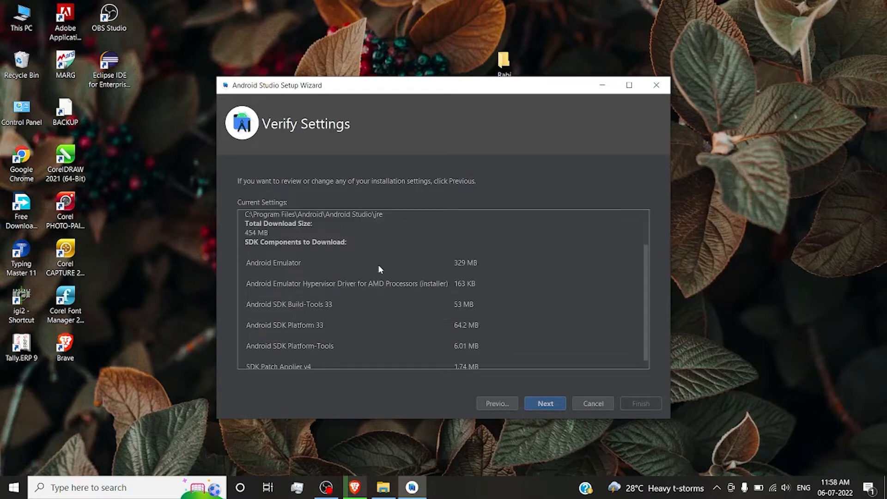
pyautogui.click(539, 409)
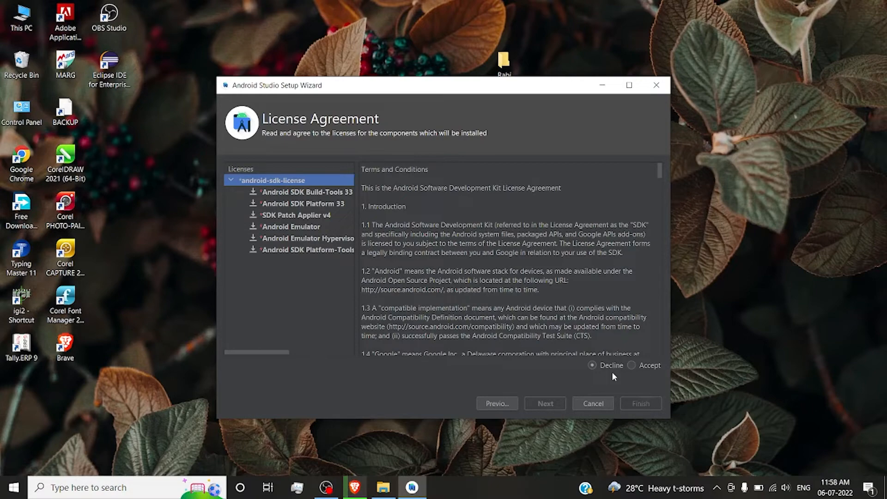
pyautogui.scroll(-10, 553, 292)
pyautogui.click(630, 365)
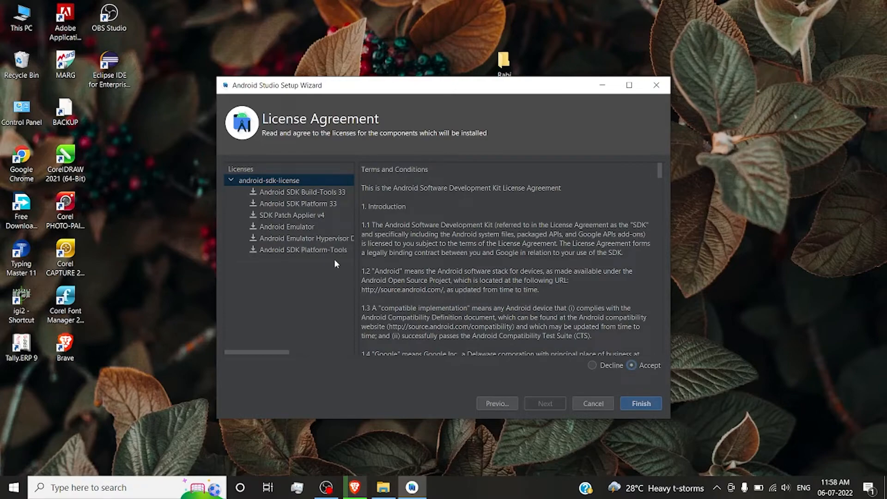
pyautogui.scroll(-10, 564, 306)
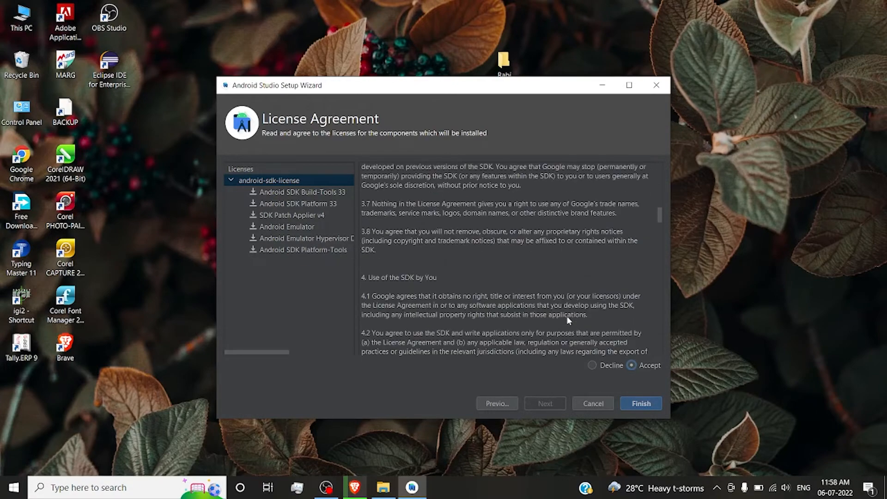
# Review the android-sdk-license terms and each listed SDK component, from Android SDK Build-Tools 33 through Android SDK Platform-Tools.
pyautogui.scroll(-10, 566, 316)
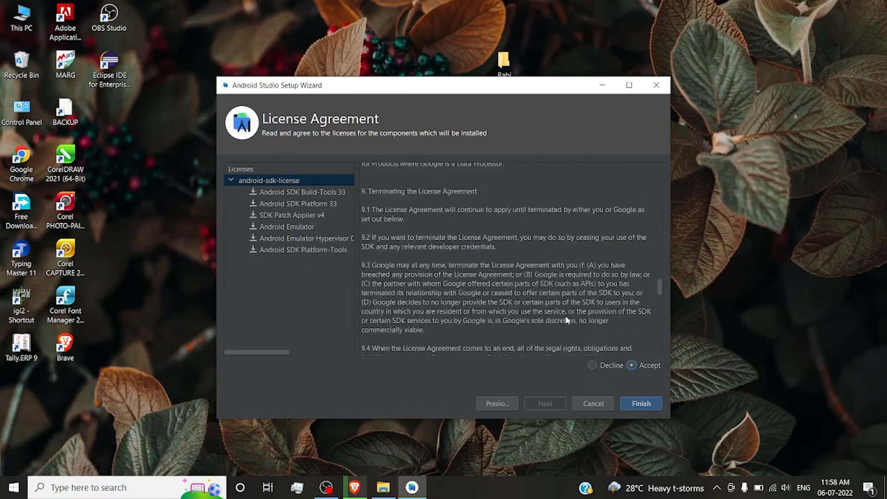
pyautogui.click(263, 191)
pyautogui.click(274, 203)
pyautogui.click(284, 216)
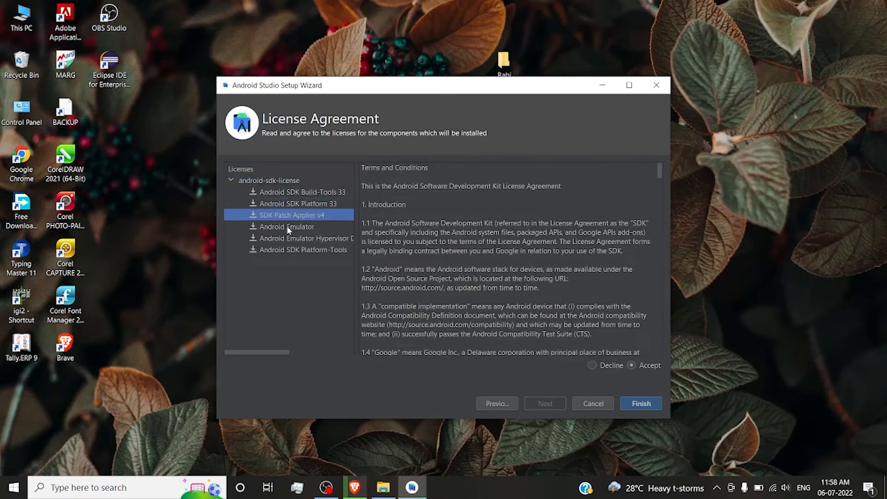
pyautogui.click(287, 226)
pyautogui.click(295, 238)
pyautogui.click(298, 248)
pyautogui.scroll(-10, 422, 316)
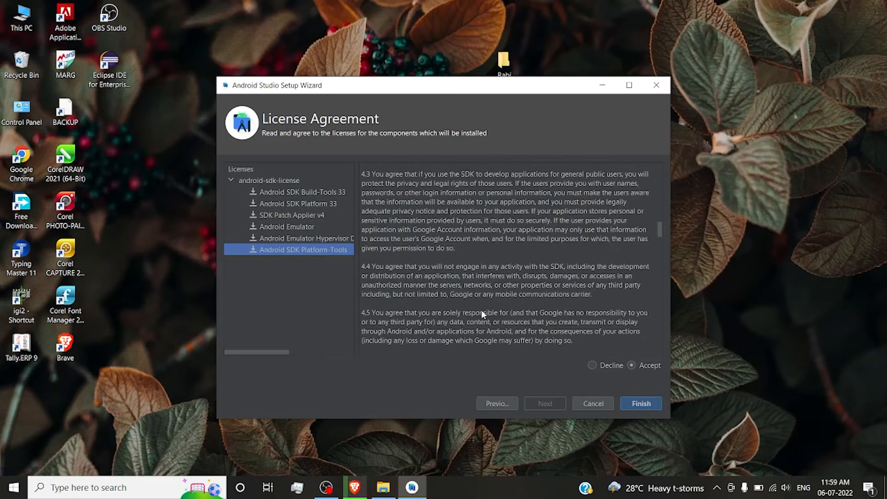
pyautogui.scroll(-10, 482, 315)
# Download the licensed SDK components and finish the setup wizard, maximizing the Welcome to Android Studio window.
pyautogui.click(640, 404)
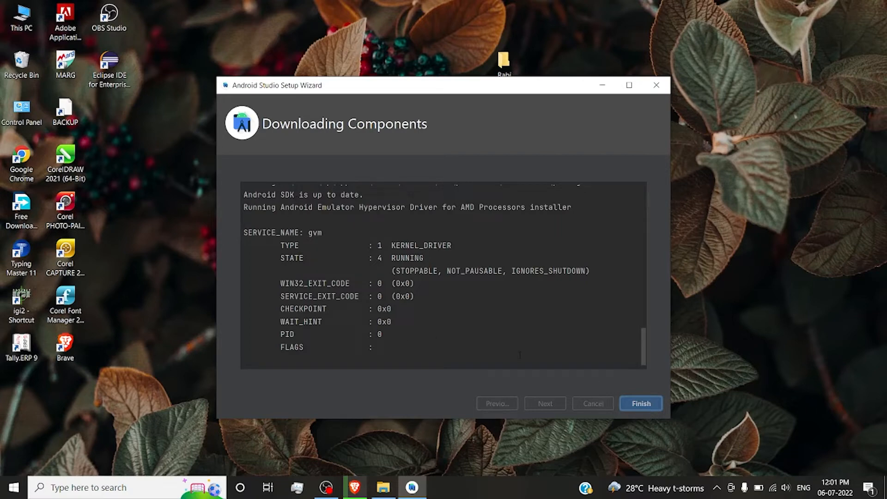
pyautogui.click(644, 409)
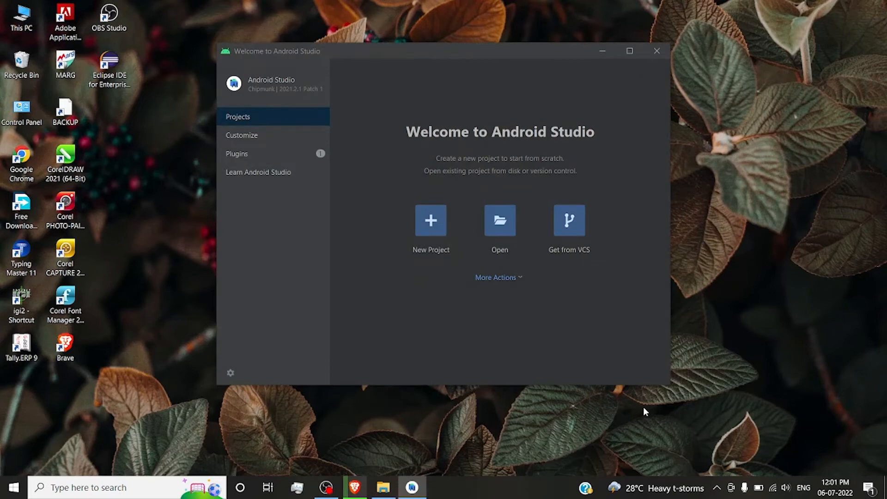
pyautogui.click(630, 51)
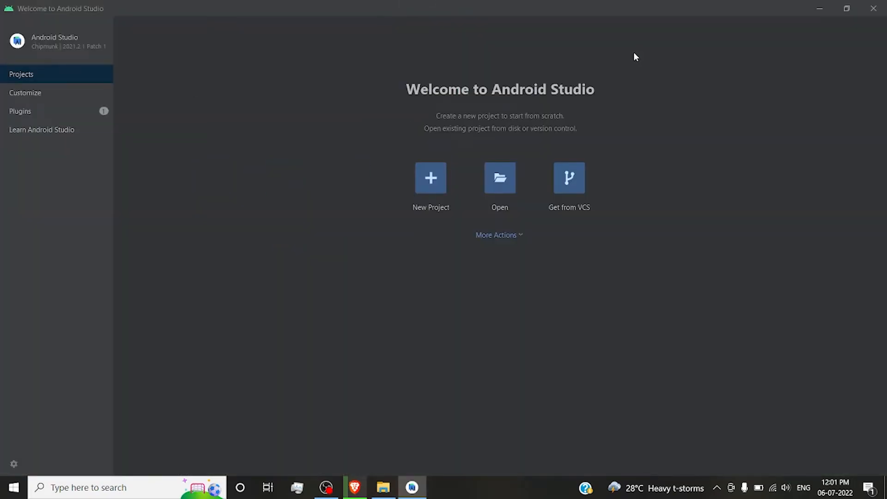
# Start a new Phone and Tablet project from the Empty Activity template and proceed to its configuration.
pyautogui.click(440, 185)
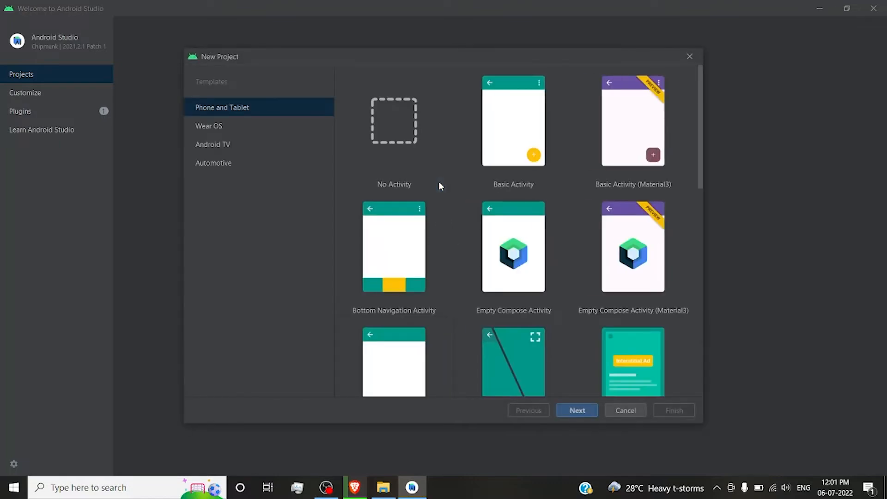
pyautogui.scroll(-2, 439, 181)
pyautogui.click(433, 283)
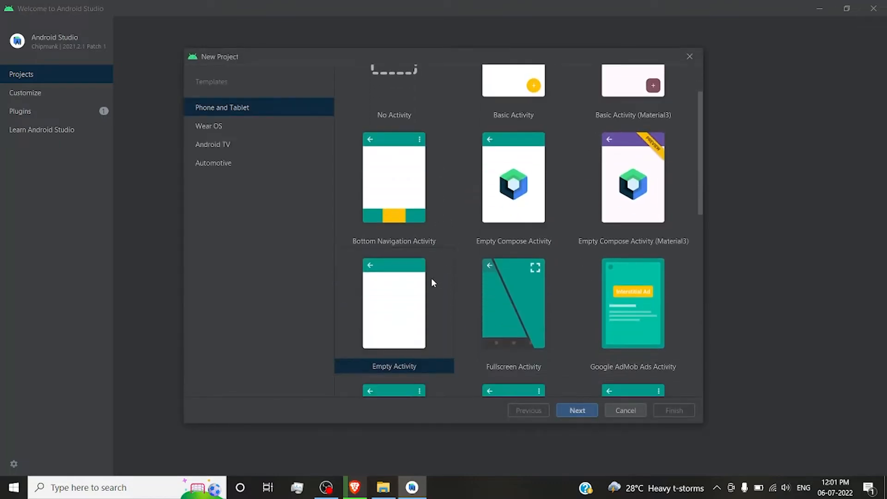
pyautogui.scroll(1, 498, 281)
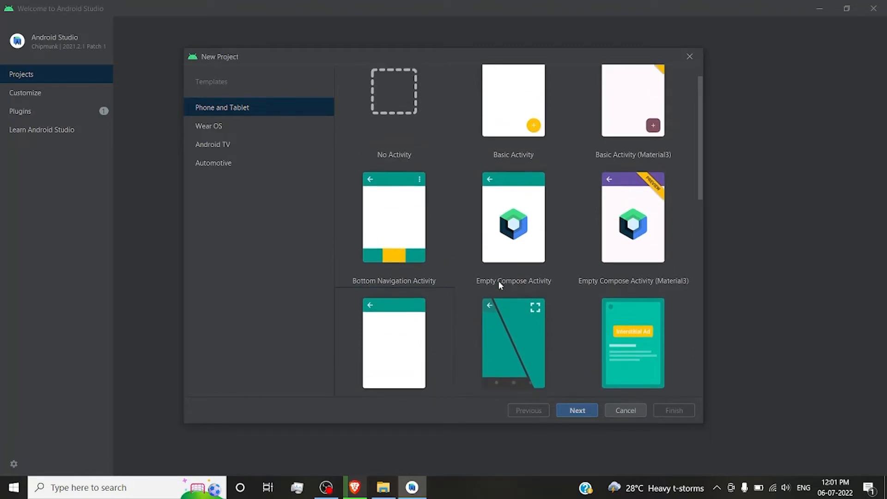
pyautogui.click(404, 329)
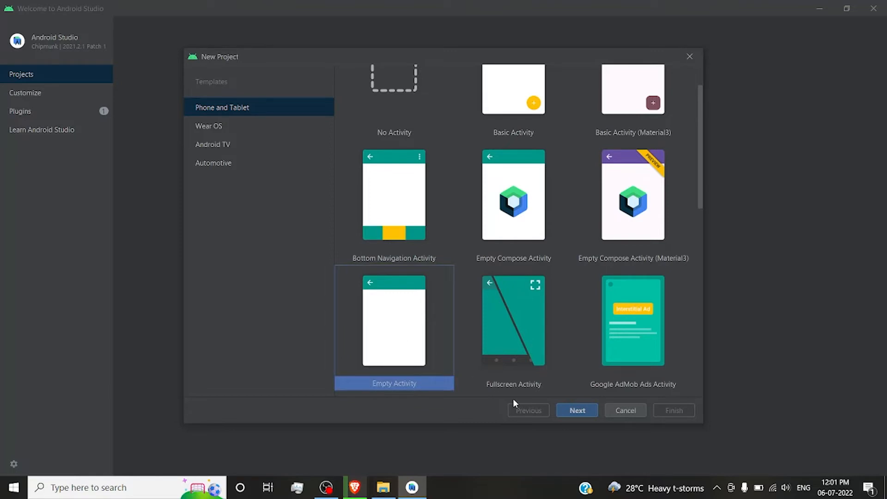
pyautogui.click(576, 410)
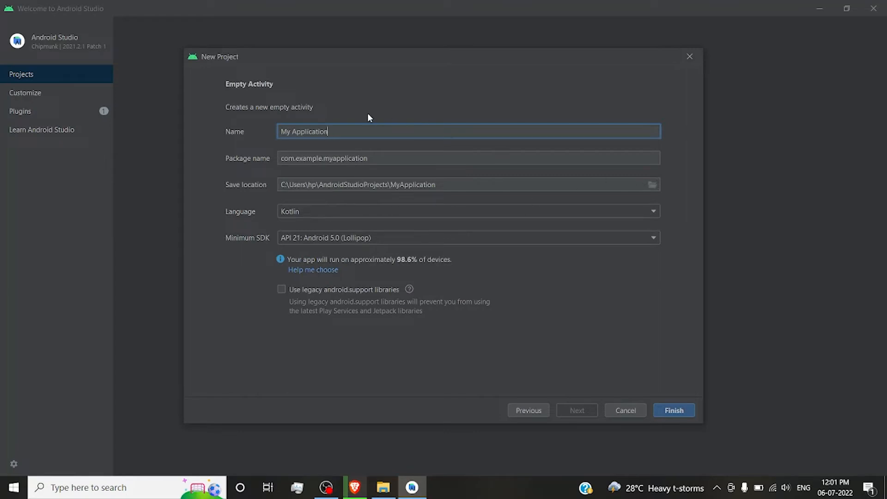
# Set the project language to Java and the minimum SDK to API 16: Android 4.1 (Jelly Bean), then create the project.
pyautogui.click(325, 212)
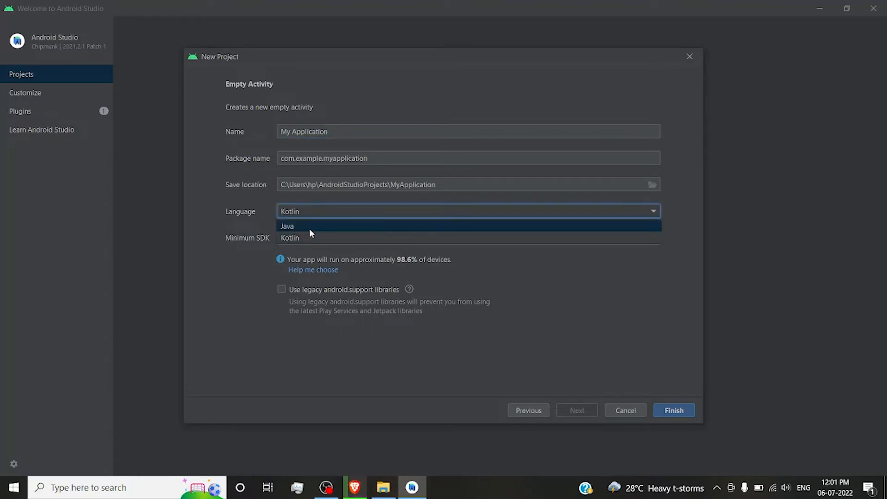
pyautogui.click(309, 228)
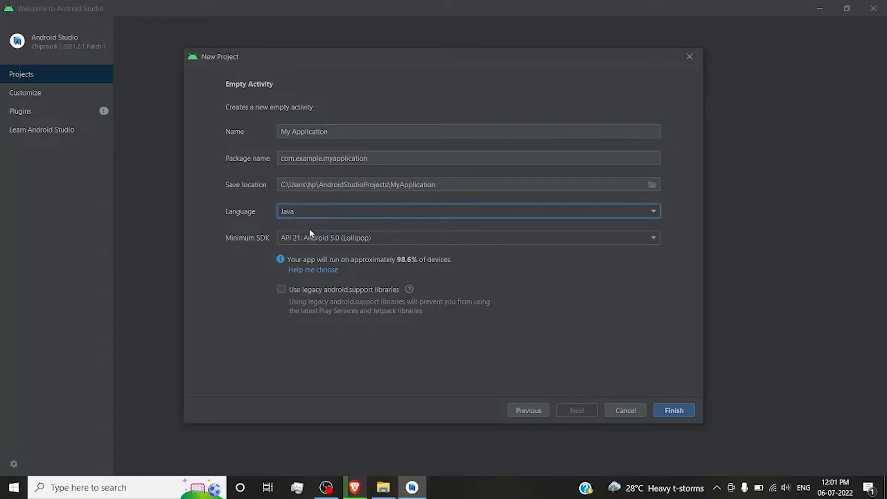
pyautogui.click(336, 240)
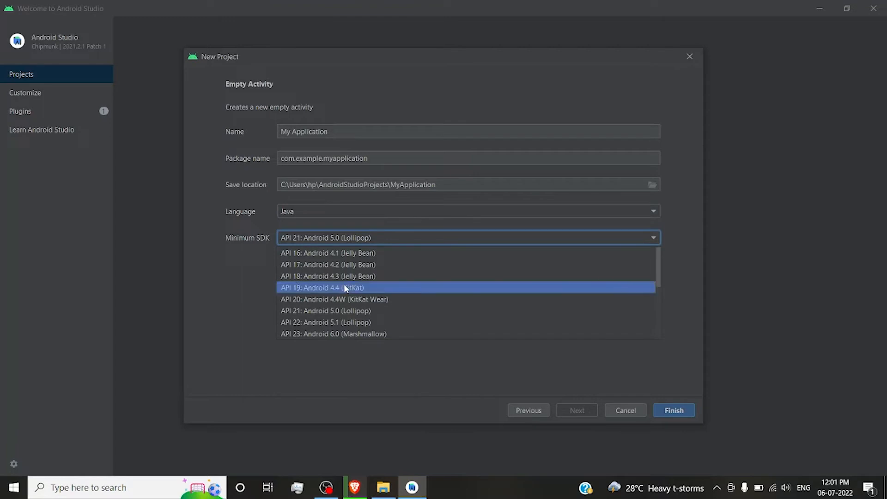
pyautogui.click(317, 254)
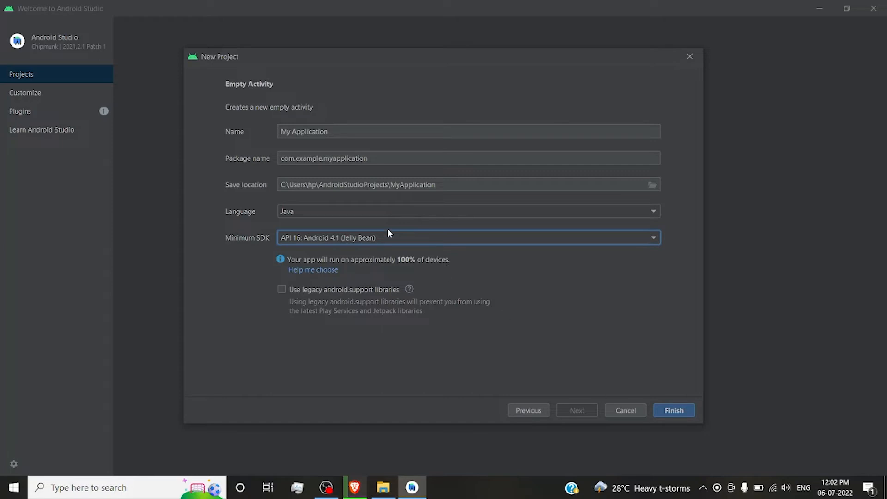
pyautogui.click(677, 411)
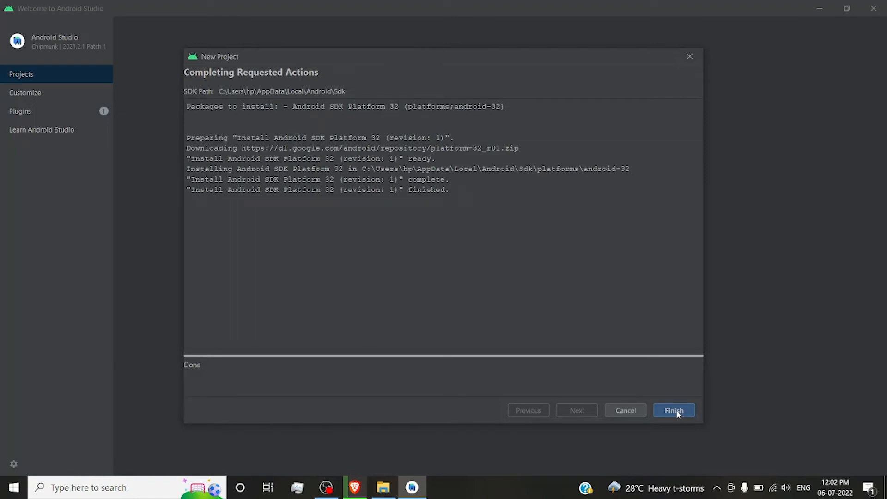
pyautogui.click(676, 411)
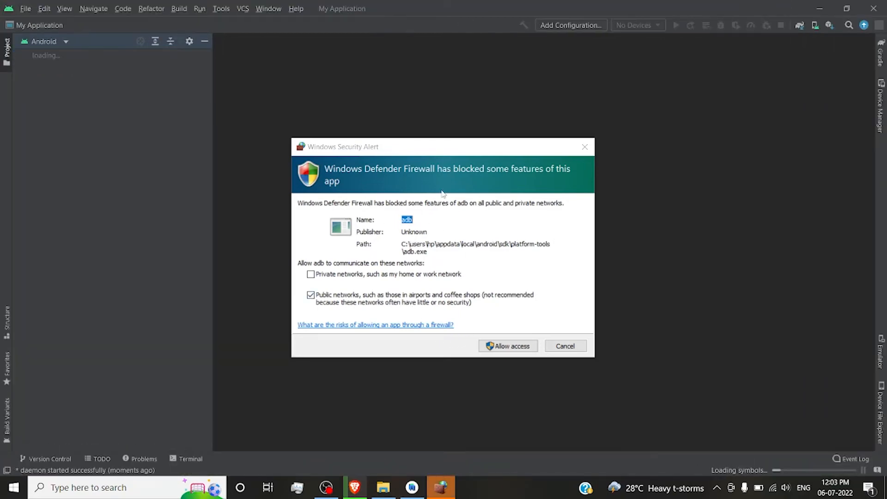
# Allow adb to communicate on public networks through Windows Defender Firewall.
pyautogui.click(508, 347)
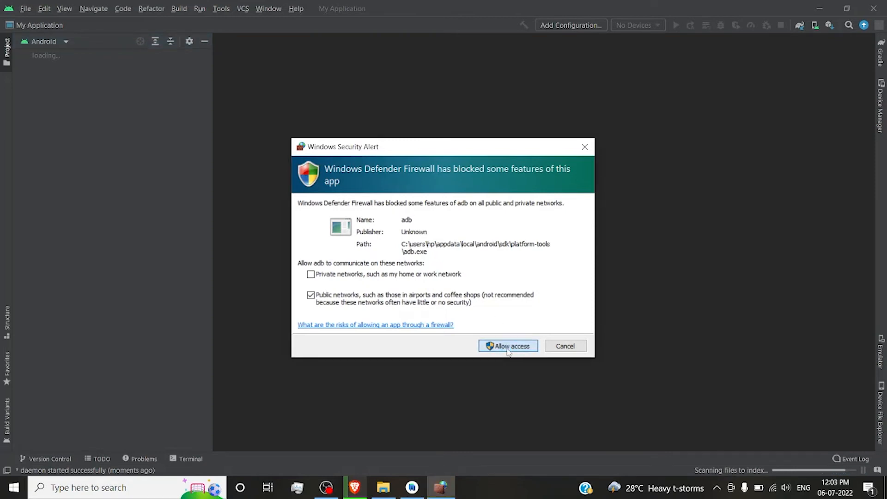
pyautogui.click(507, 347)
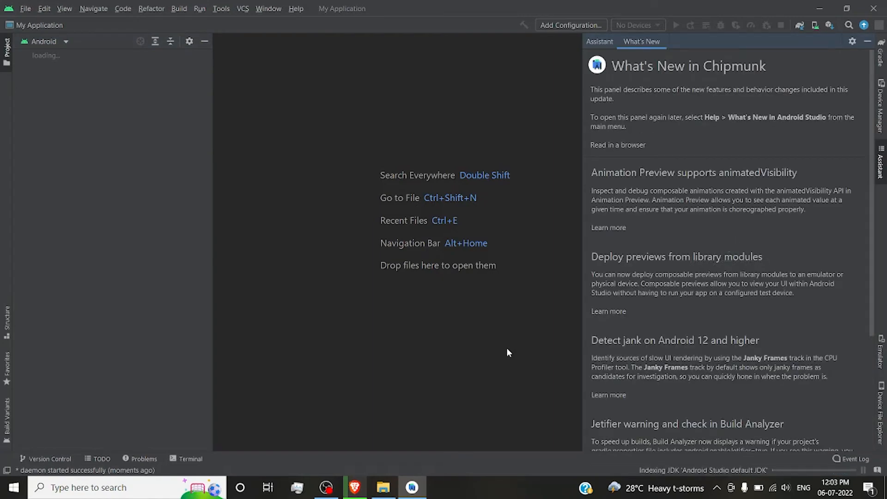
# Skim and hide the What's New in Chipmunk information, then show the running background tasks.
pyautogui.scroll(-2, 648, 294)
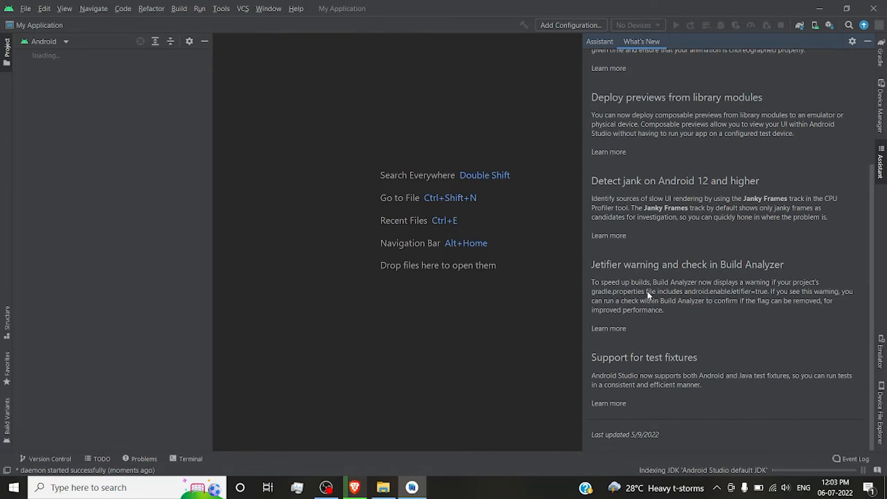
pyautogui.scroll(5, 648, 295)
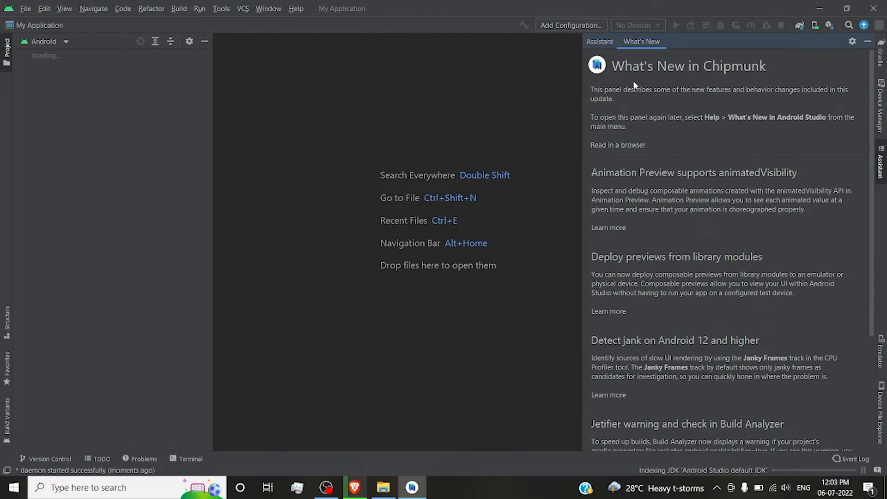
pyautogui.click(867, 42)
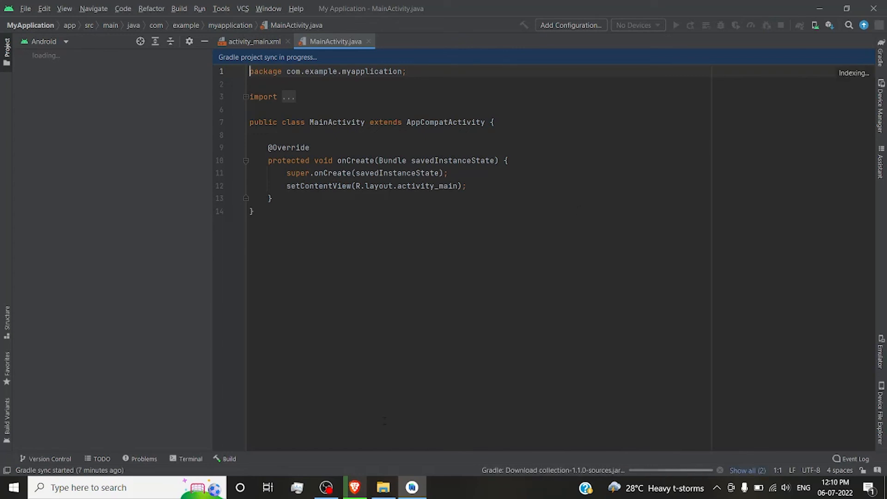
pyautogui.click(748, 470)
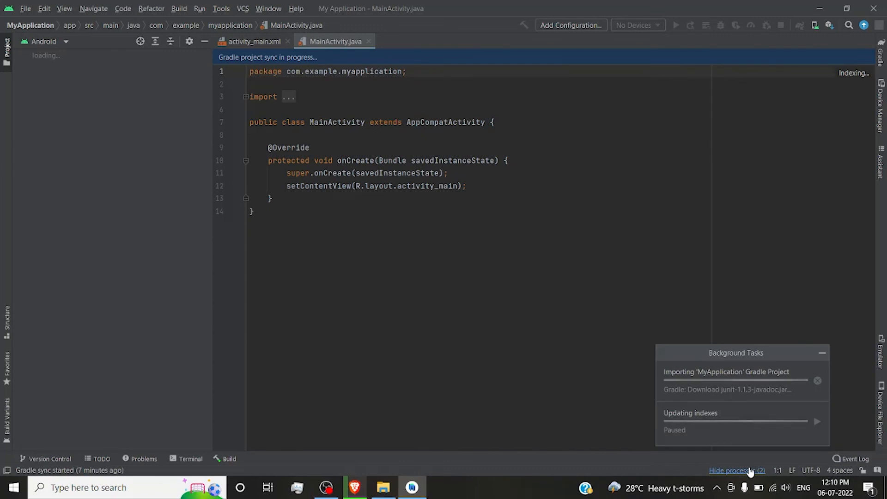